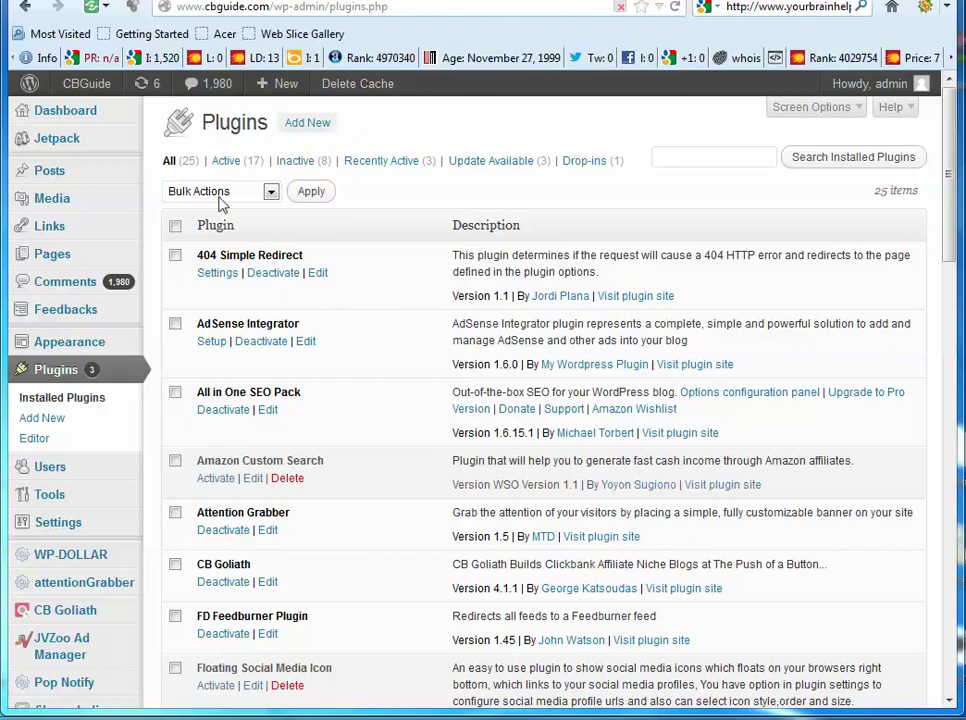
Deactivate the WP Geyser plugin in the installed plugins list.
mouse_move(126, 187)
drag(953, 213, 929, 666)
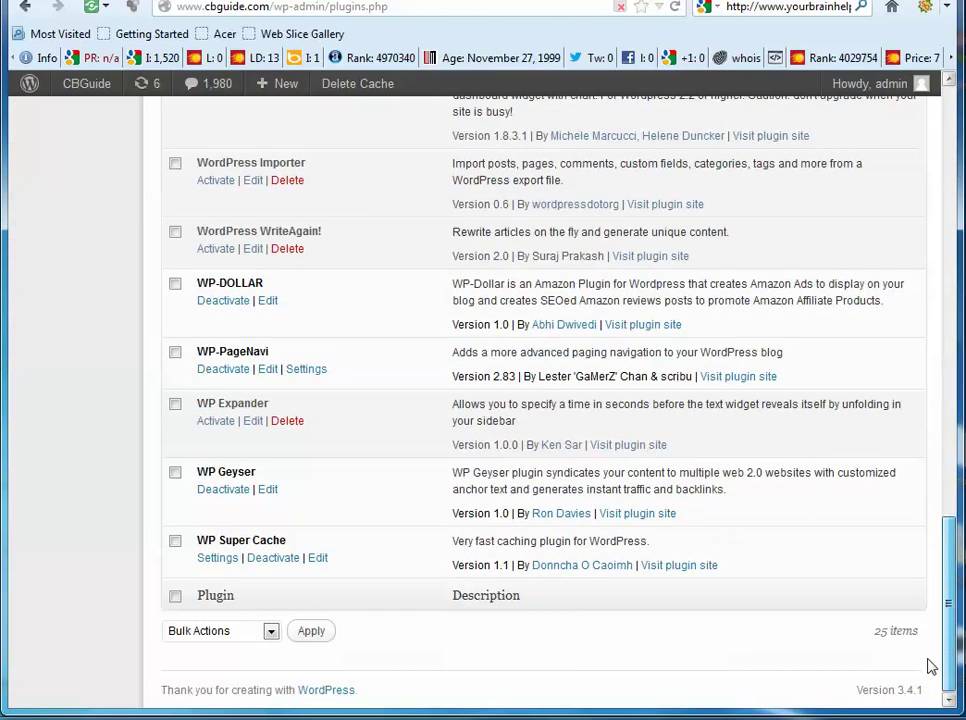
click(224, 490)
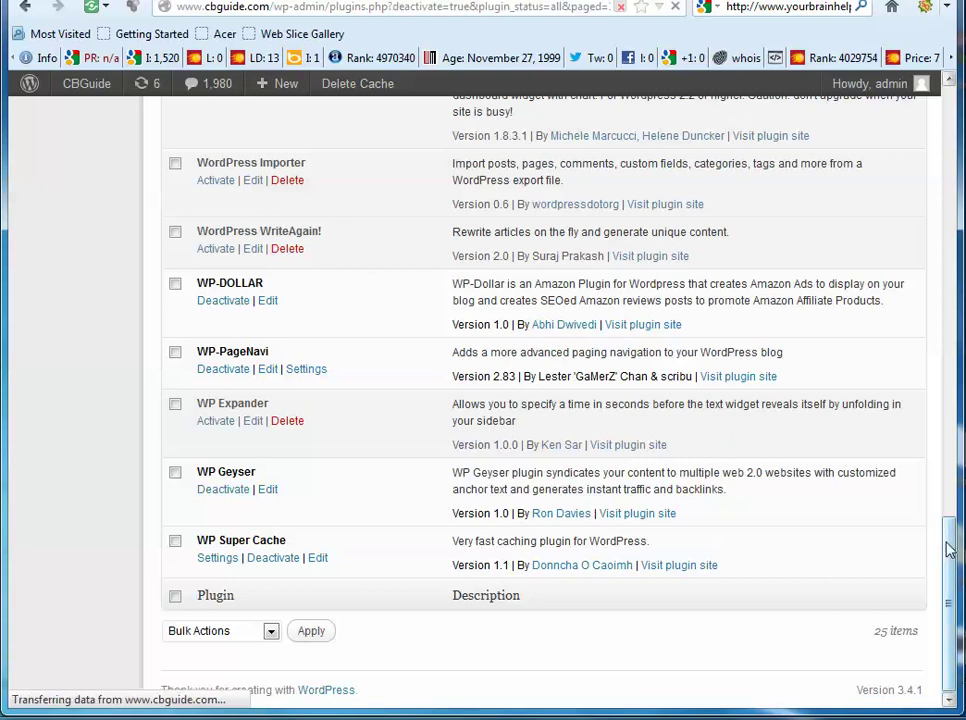
Delete the deactivated WP Geyser plugin together with its files and data.
scroll(950, 548, down, 12)
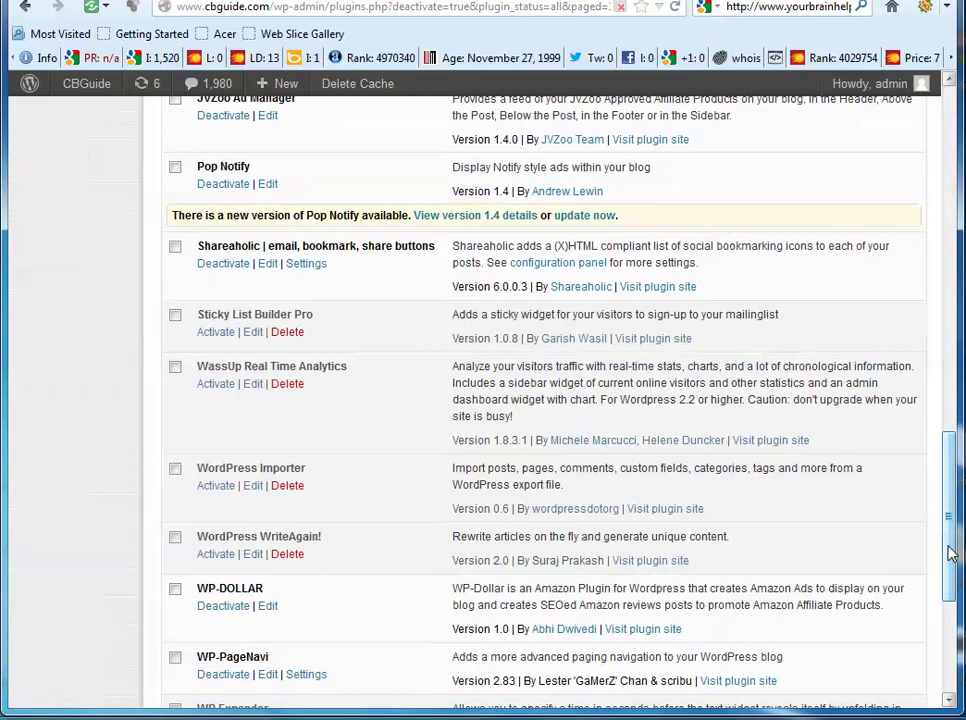
scroll(951, 556, down, 4)
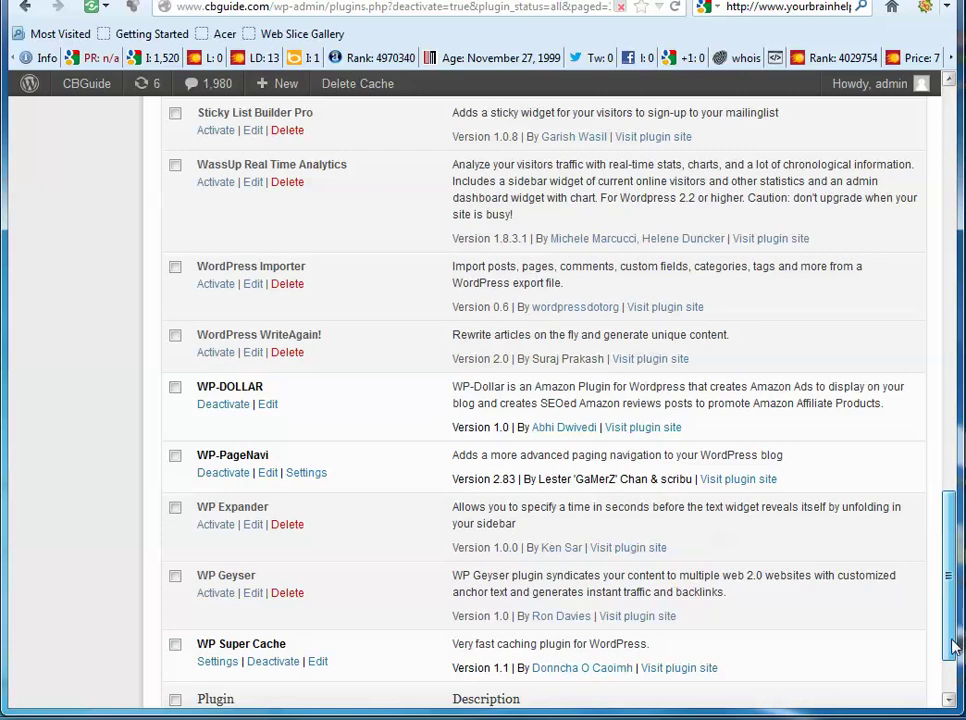
scroll(953, 645, down, 2)
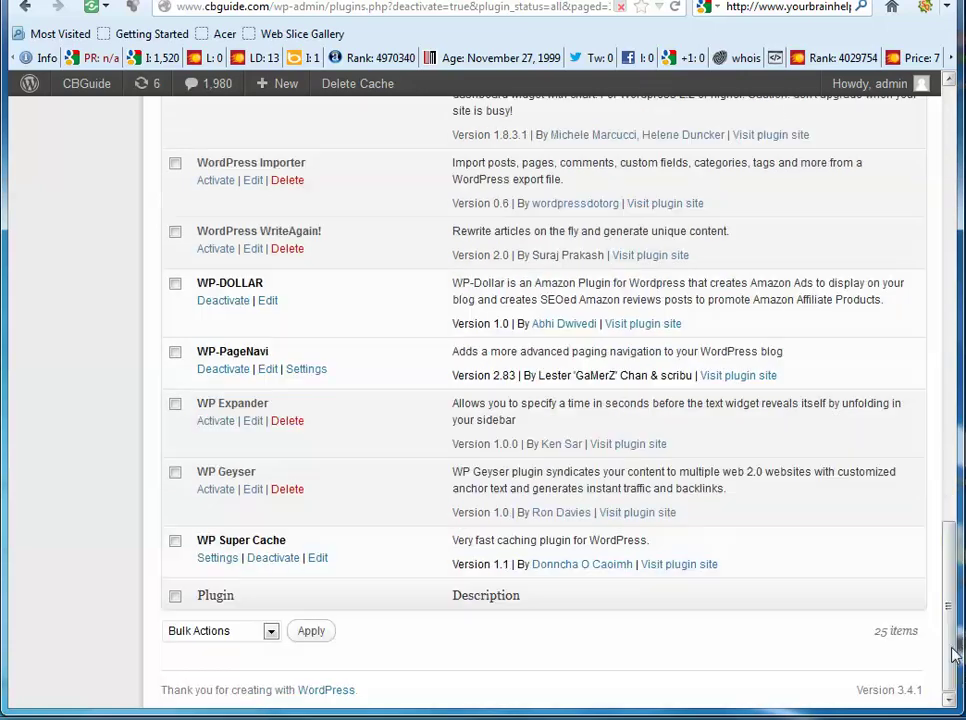
click(287, 490)
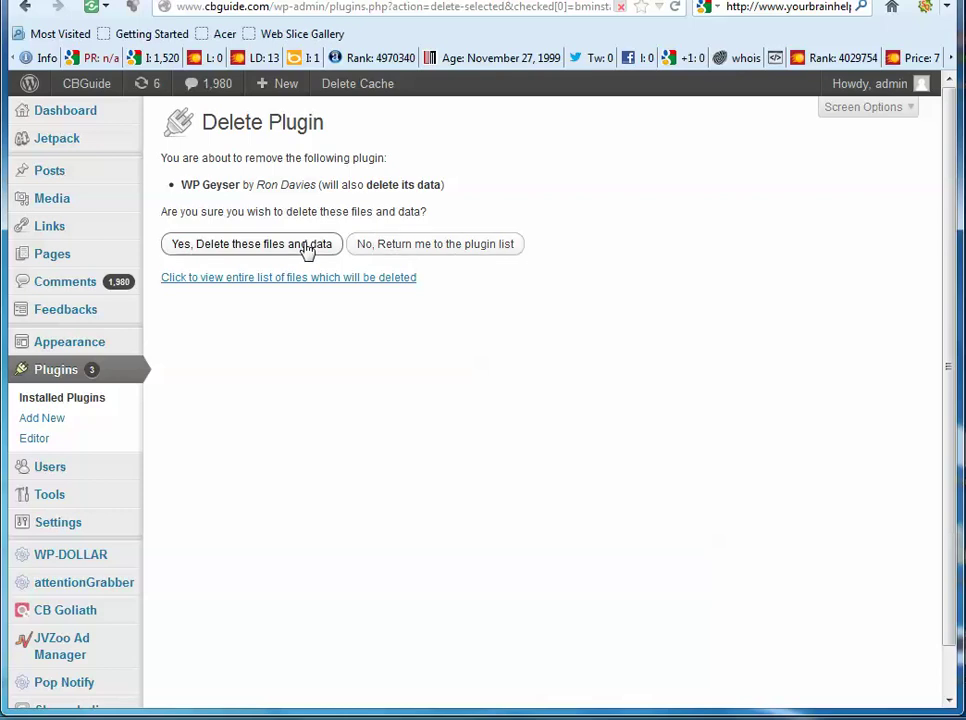
click(306, 246)
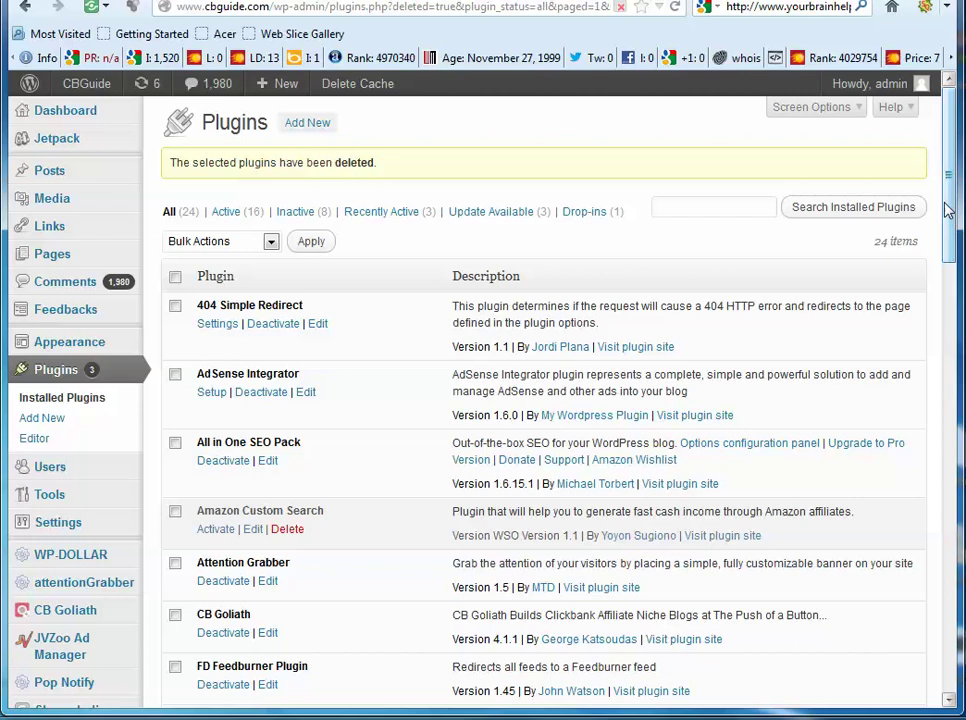
drag(949, 209, 957, 672)
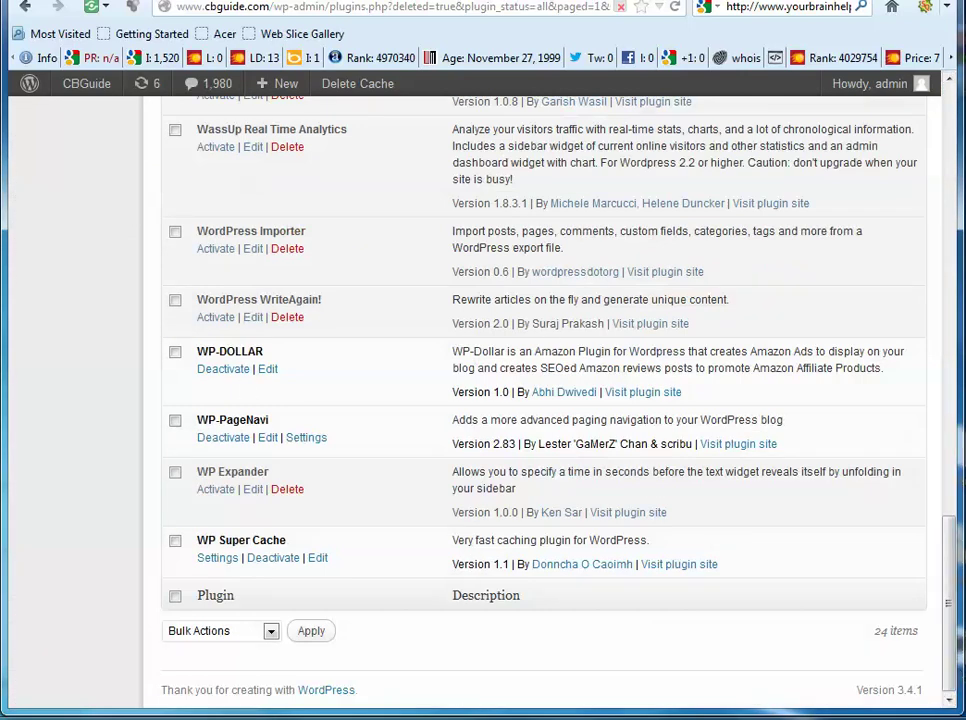
Upload wp-geyser-pro-php-5-3.zip as a new plugin and install it.
drag(950, 600, 950, 117)
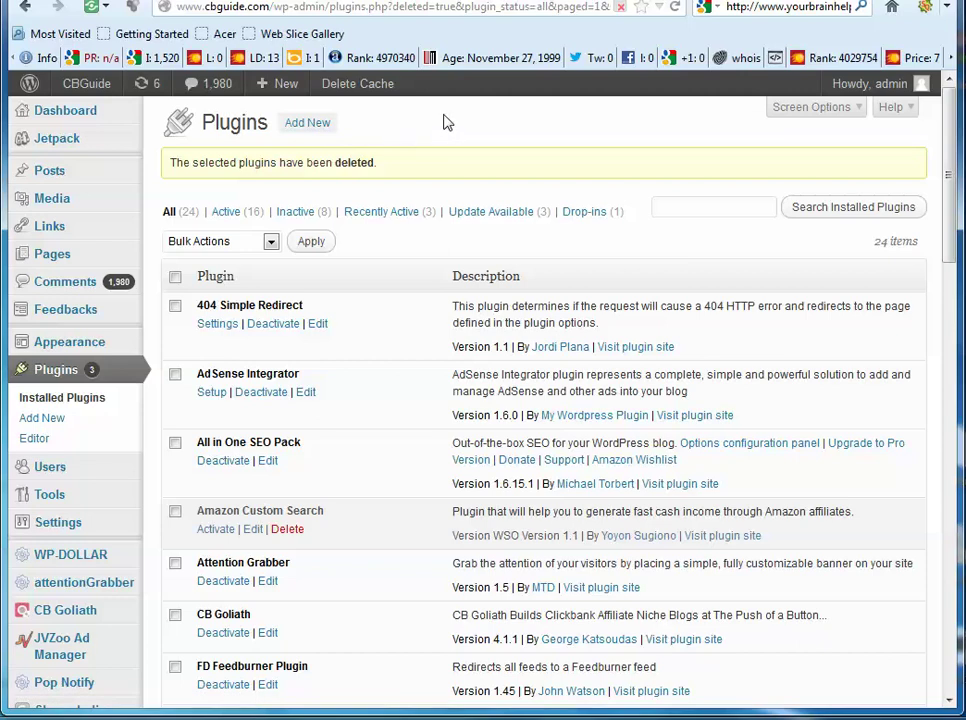
drag(410, 136, 172, 129)
click(490, 116)
click(307, 124)
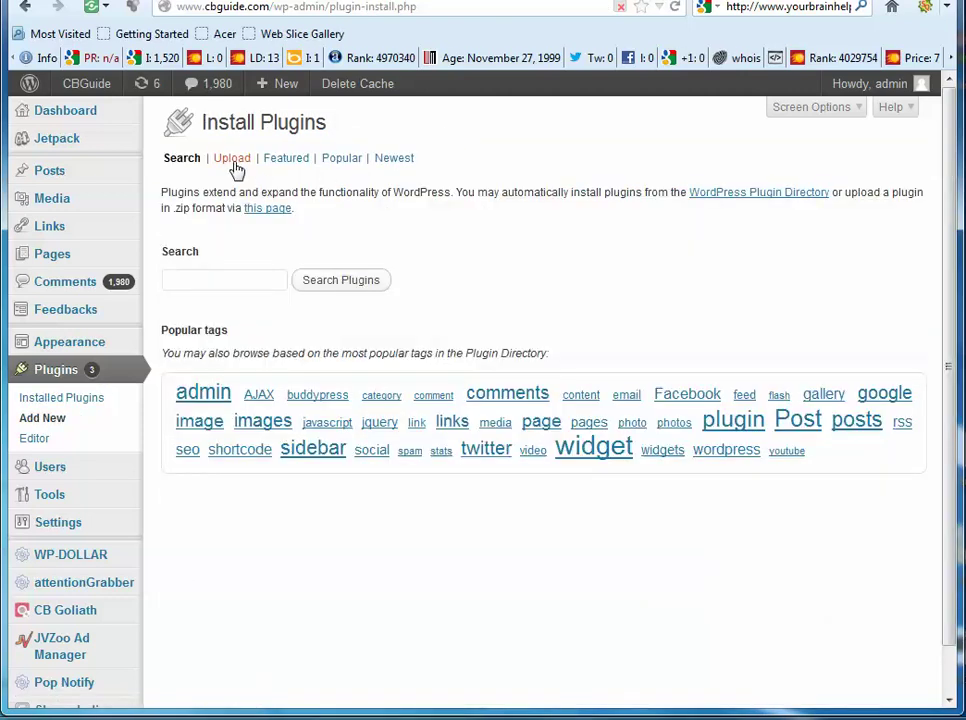
click(233, 162)
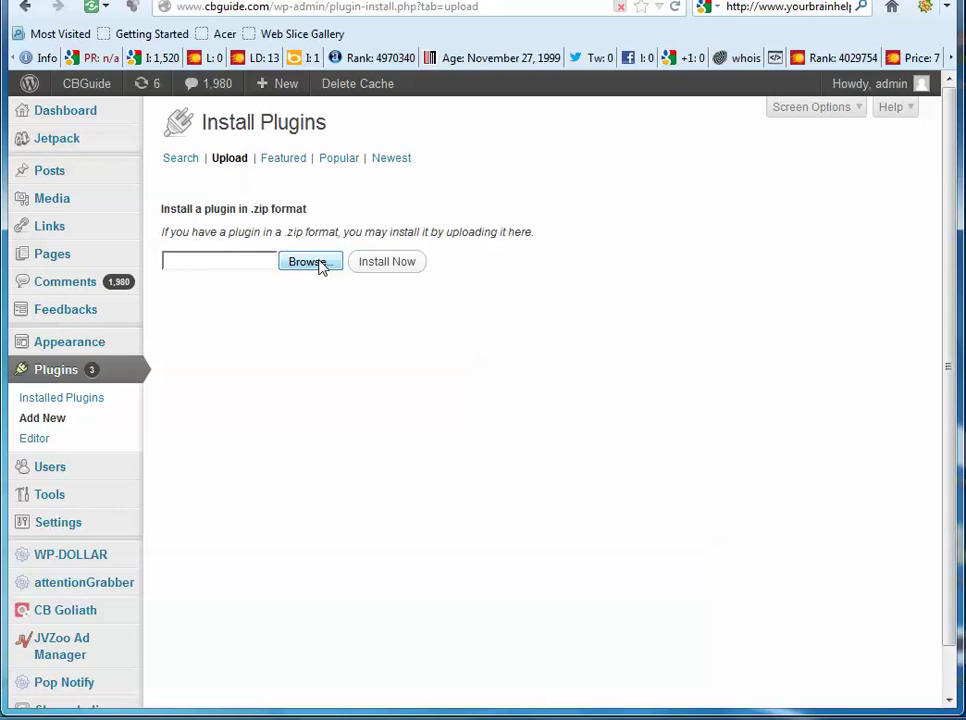
click(309, 262)
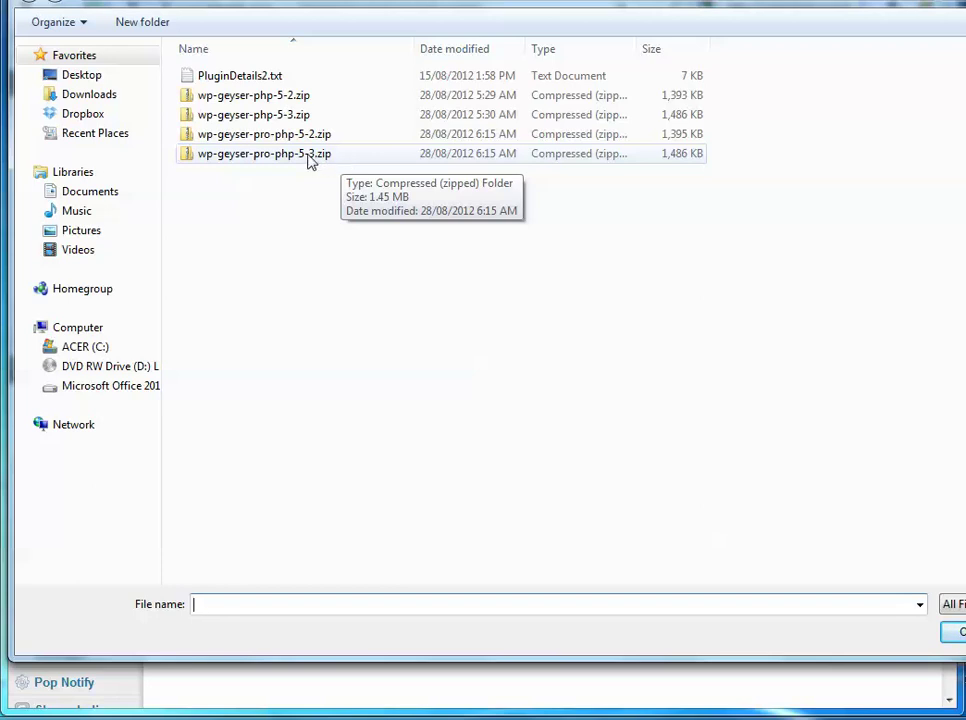
click(309, 158)
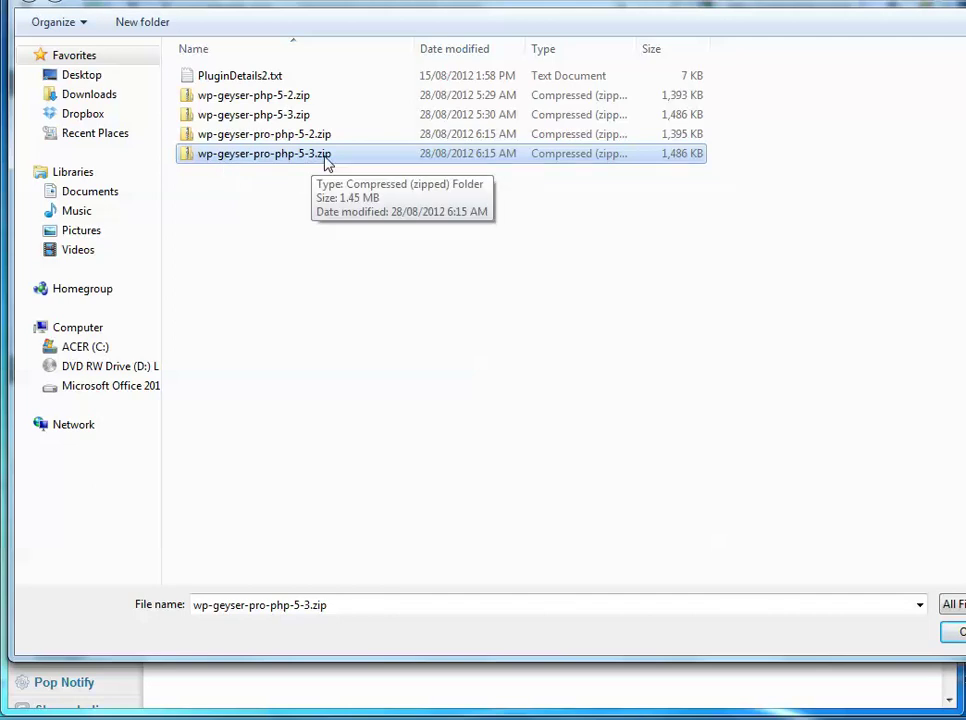
double_click(325, 163)
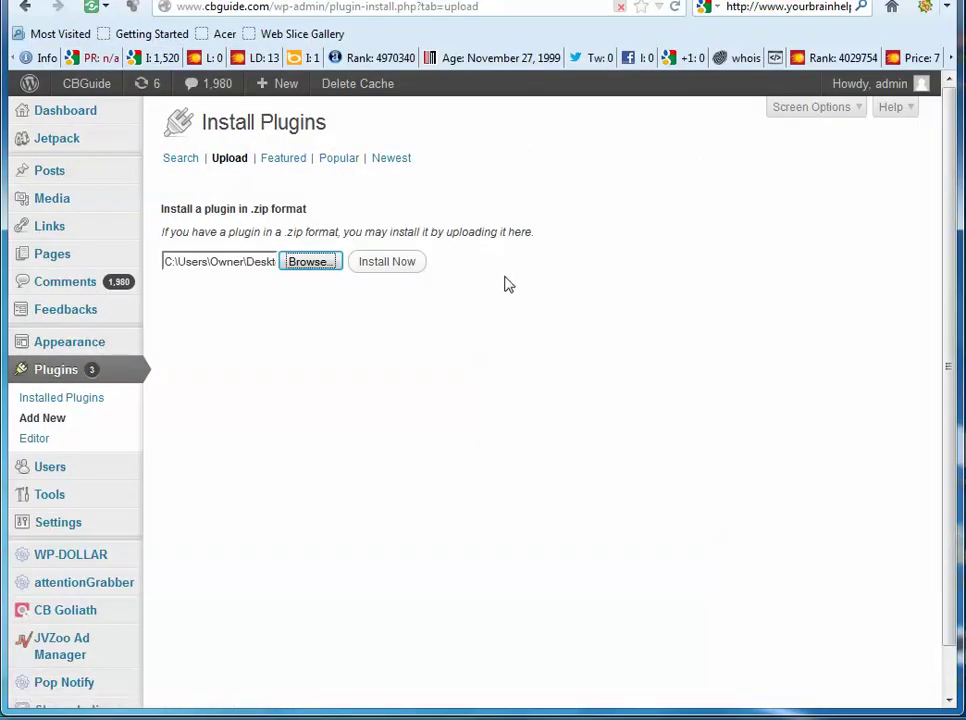
click(387, 264)
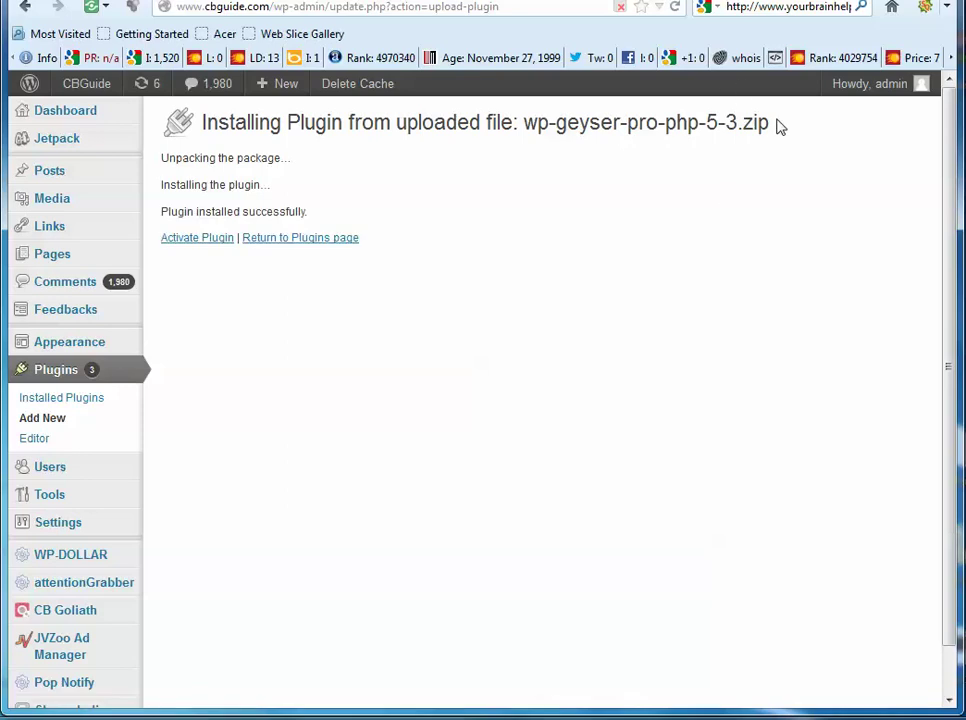
Activate the plugin installed from wp-geyser-pro-php-5-3.zip.
drag(778, 123, 638, 140)
click(667, 179)
click(208, 245)
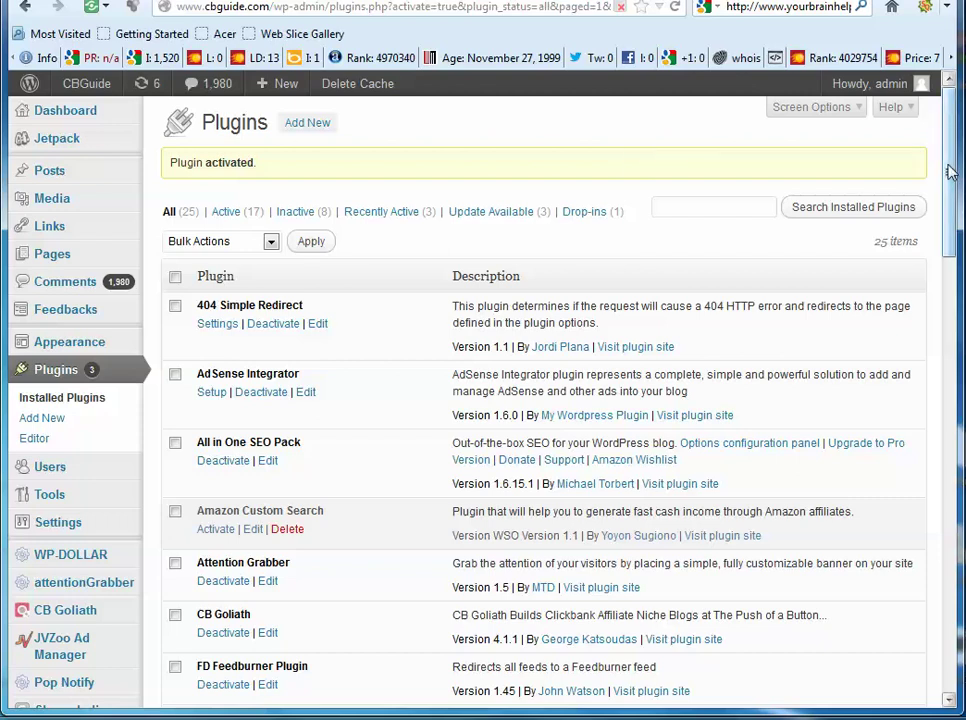
Open the WP Geyser configuration page and enable Auto Distribute.
drag(951, 162, 908, 606)
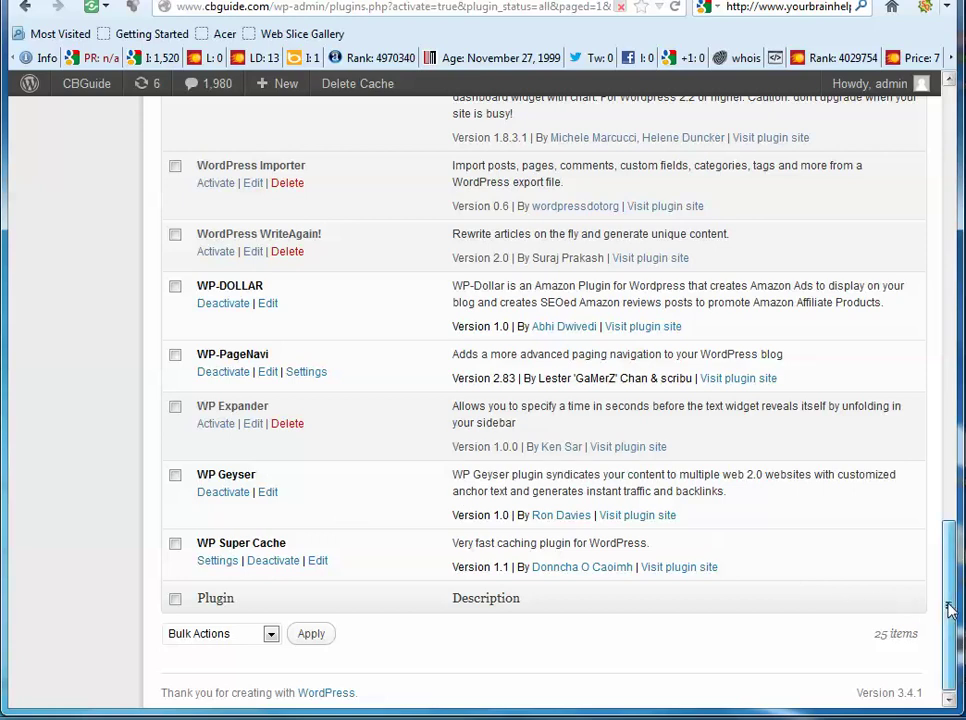
drag(951, 610, 951, 238)
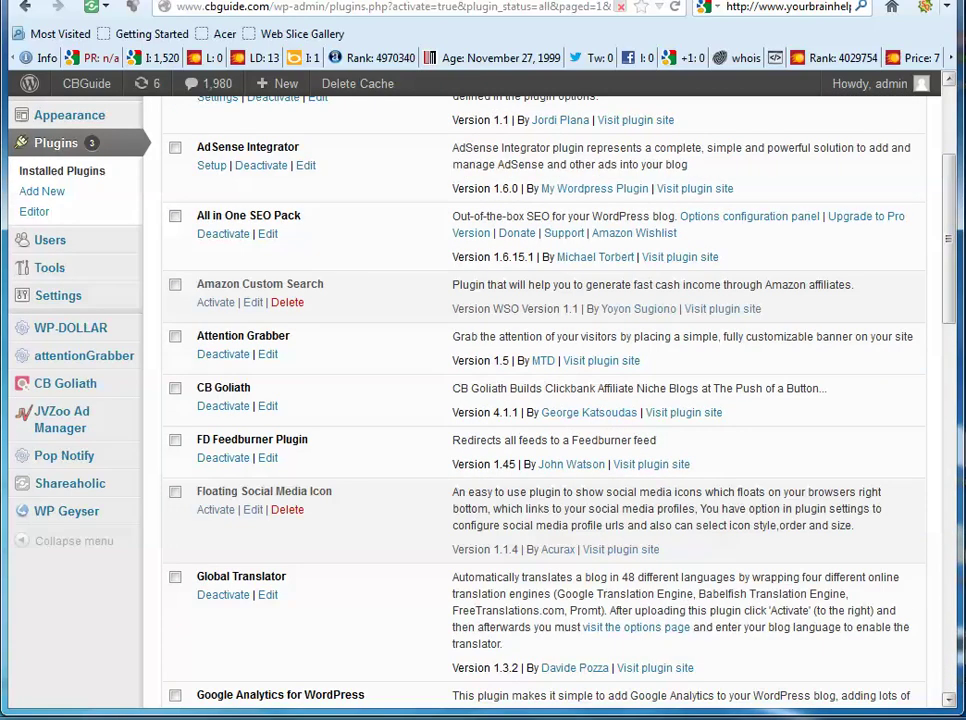
mouse_move(49, 520)
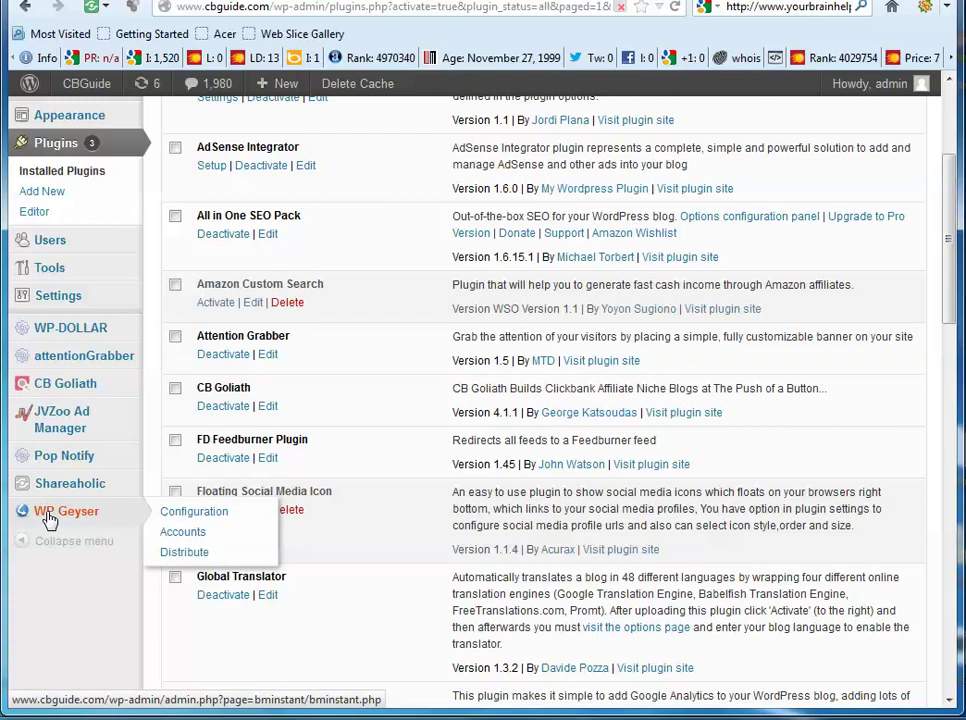
click(195, 514)
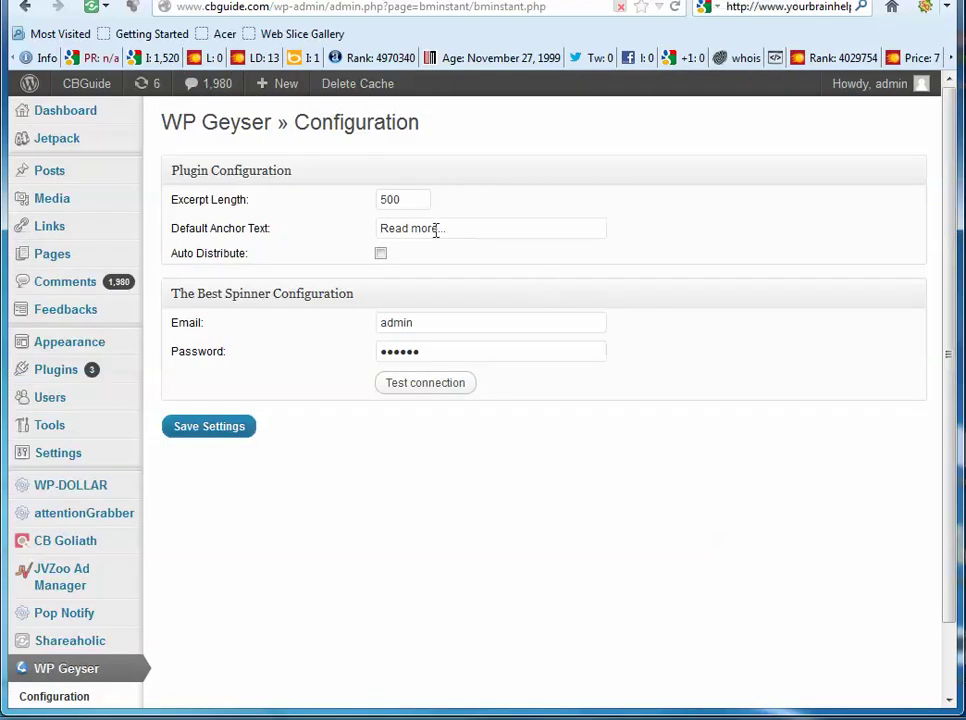
click(381, 255)
Clear the email and password fields under The Best Spinner Configuration.
drag(463, 326, 319, 339)
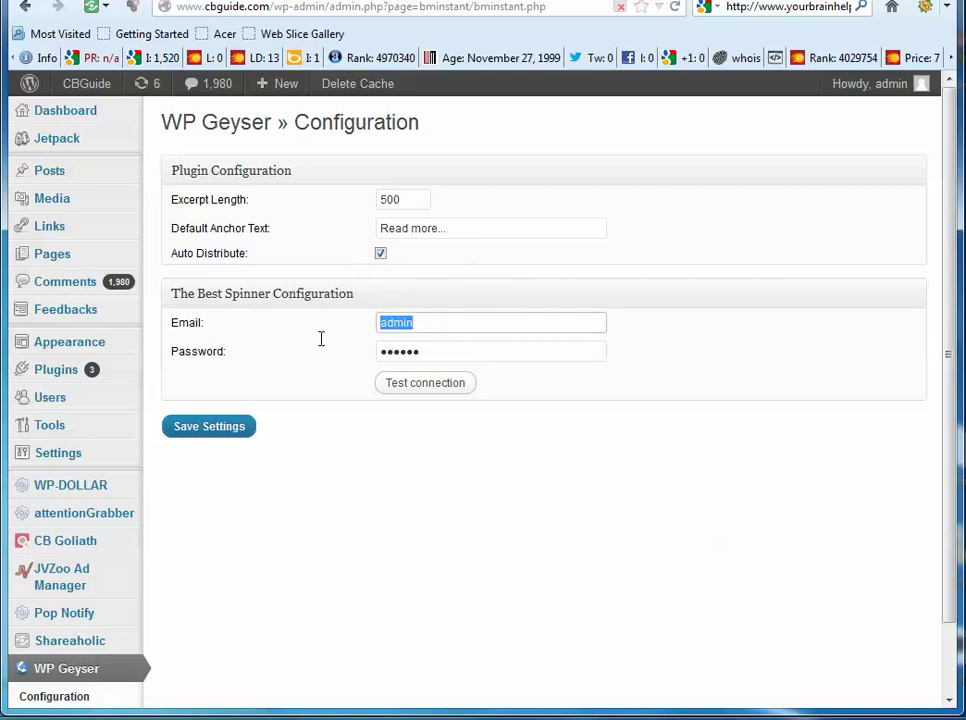
key(BackSpace)
key(Tab)
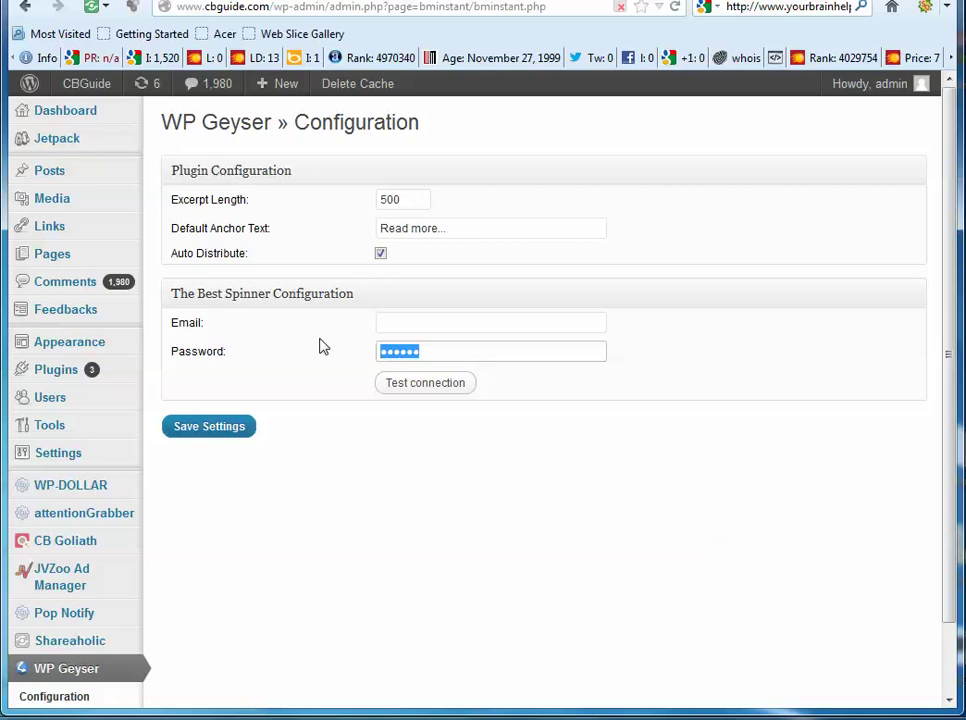
key(BackSpace)
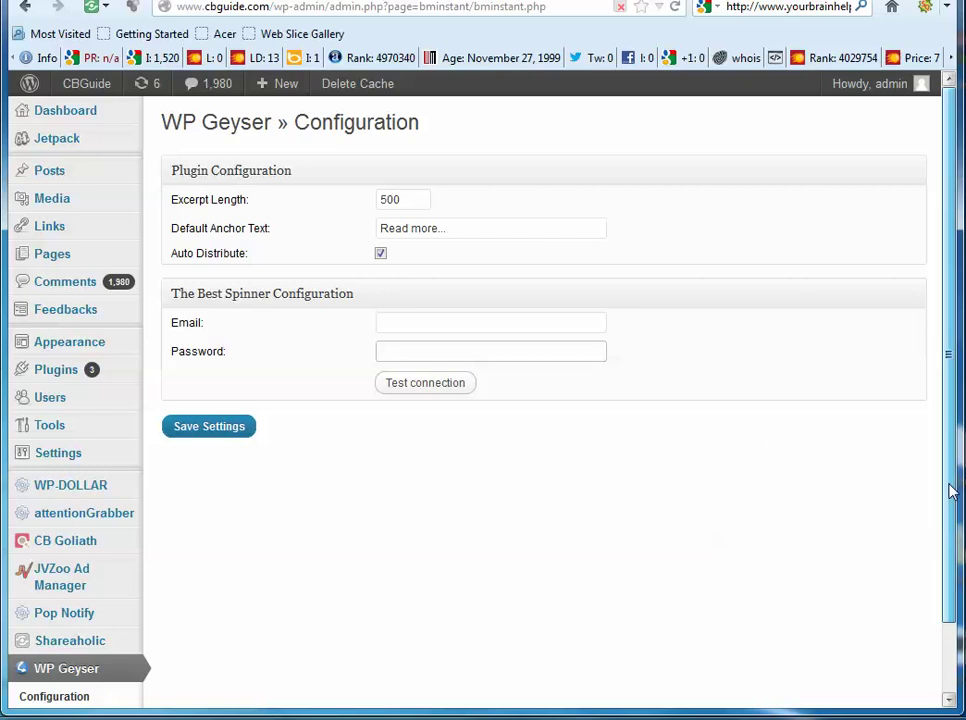
On the WP Geyser Accounts page, set both the WordPress user name and blog prefix to wecoachu.
drag(951, 490, 951, 571)
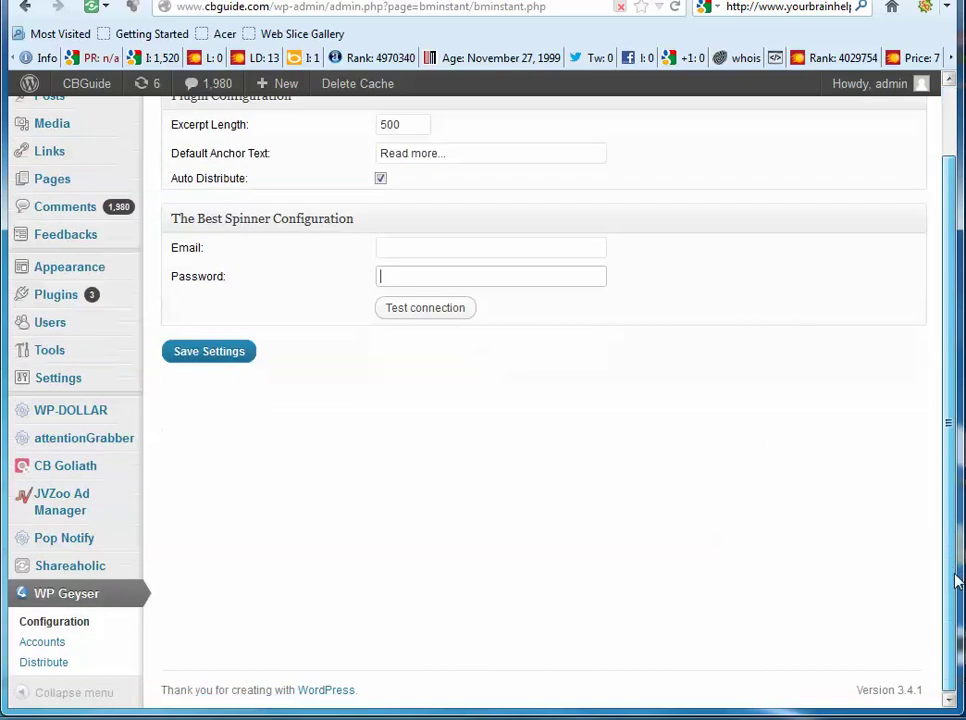
click(55, 645)
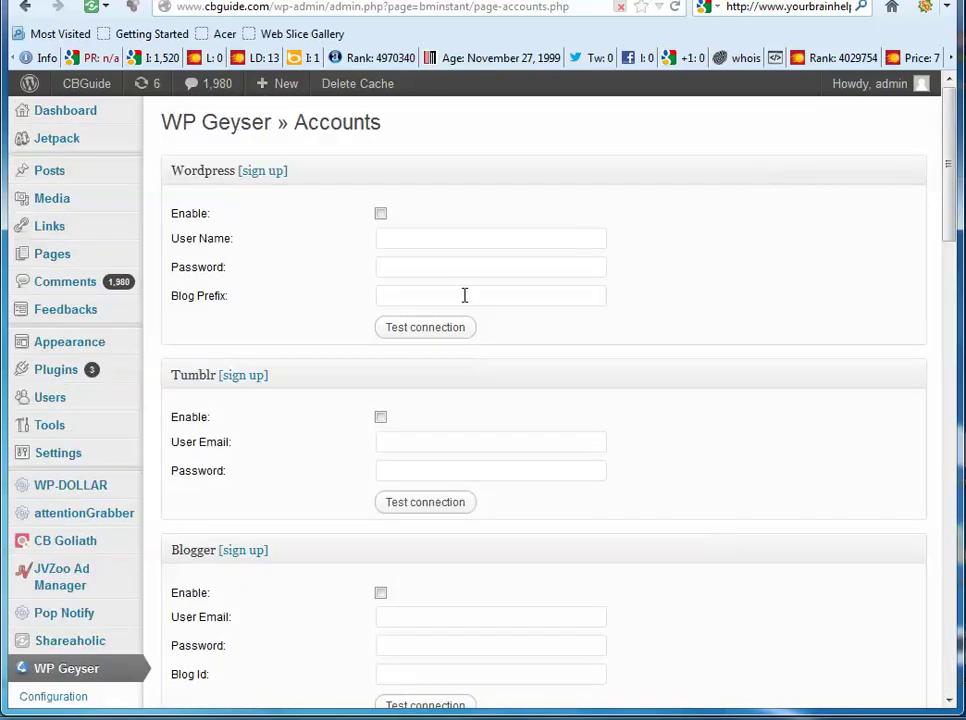
click(397, 236)
click(397, 236)
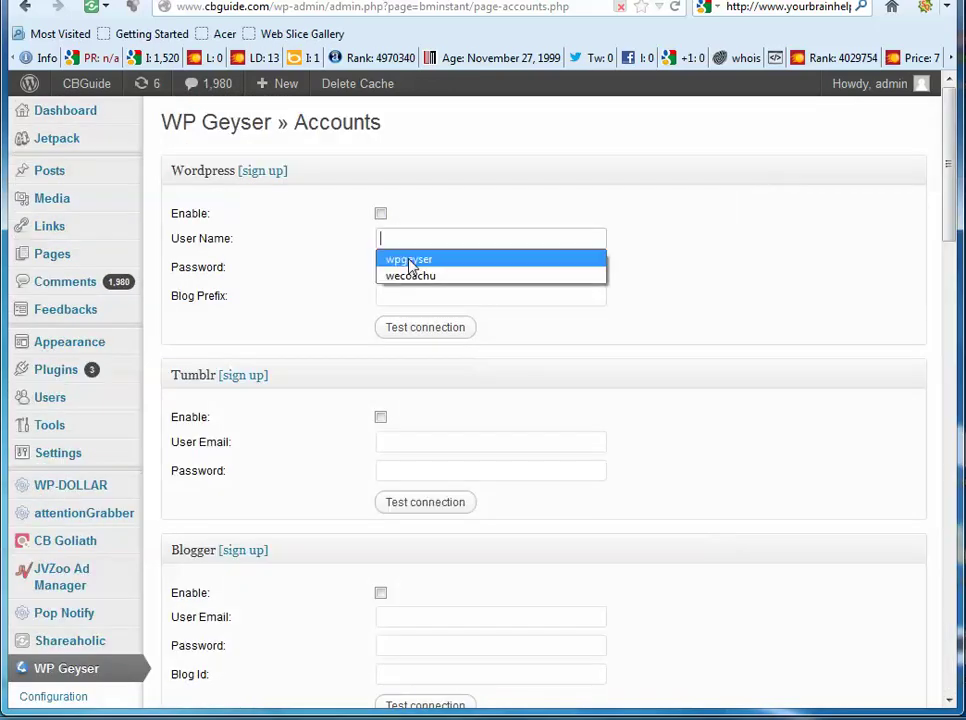
click(415, 277)
click(413, 263)
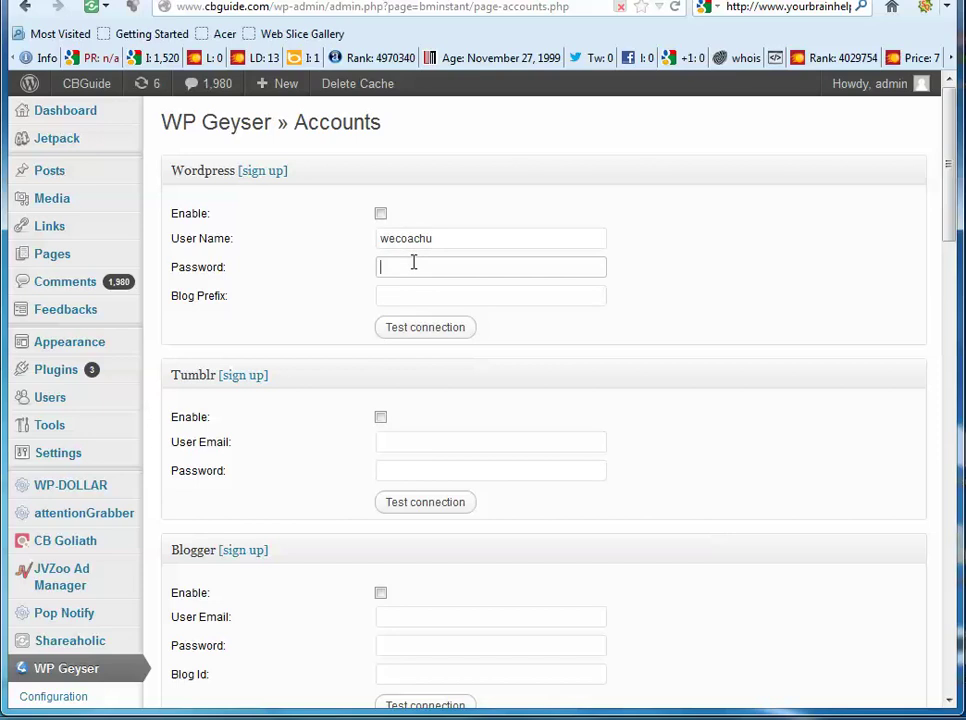
click(418, 295)
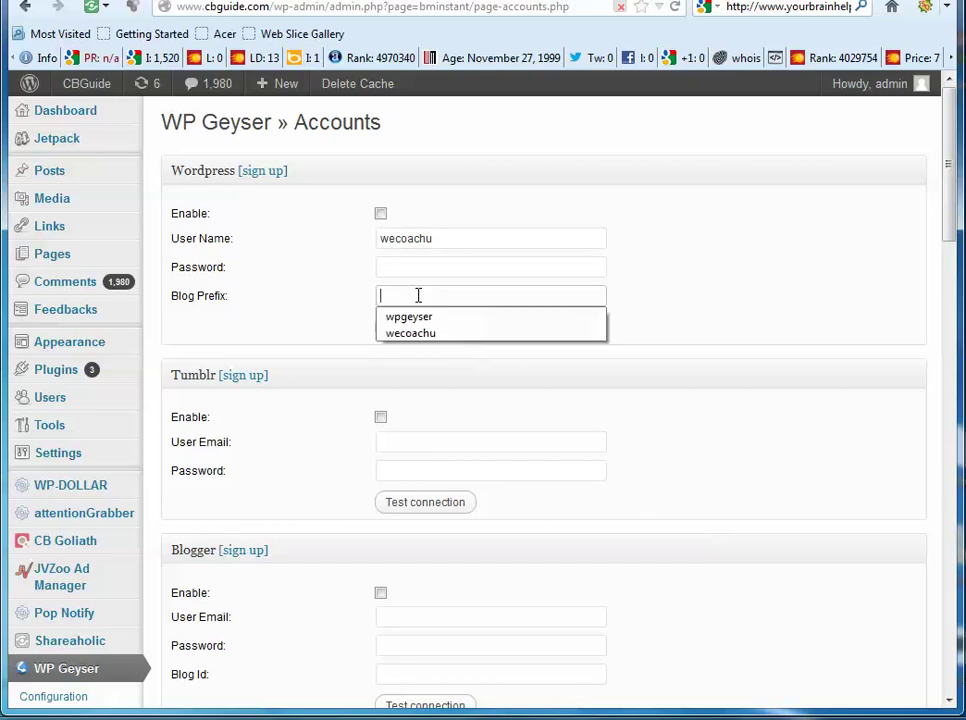
click(421, 334)
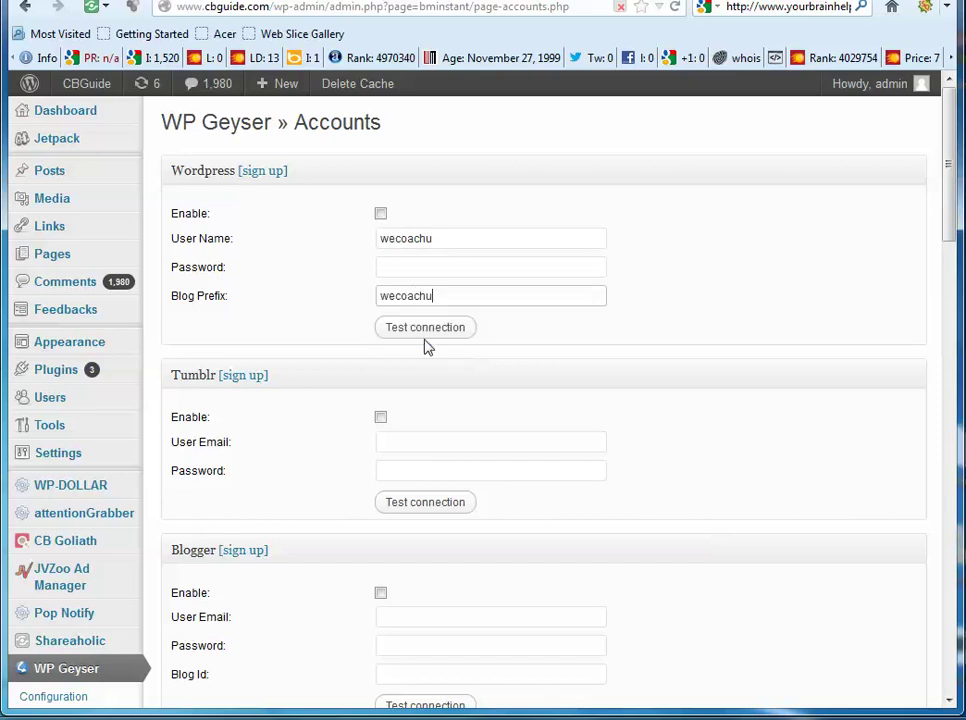
Fill in the user e-mail for the Tumblr and Blogger accounts and set the Blogger blog ID to wecoachu.
click(487, 441)
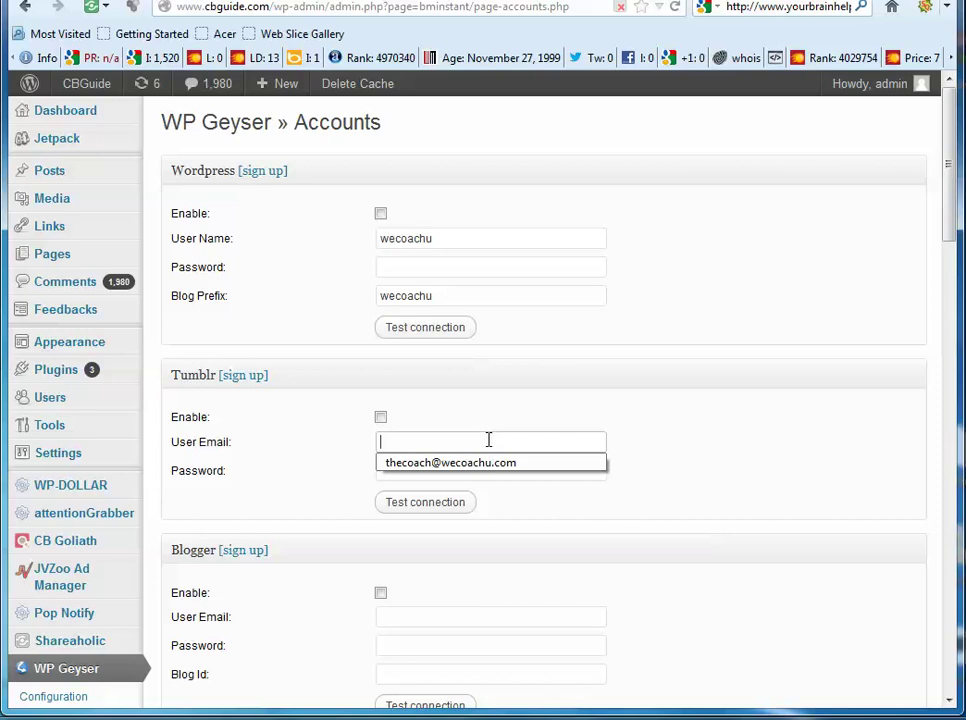
click(492, 463)
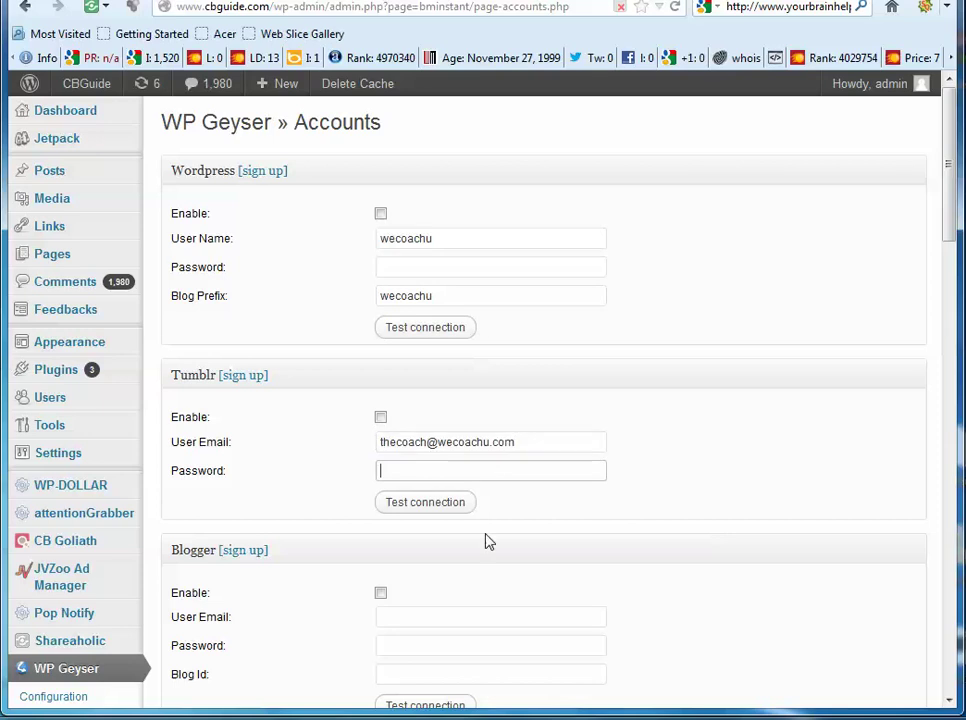
click(479, 621)
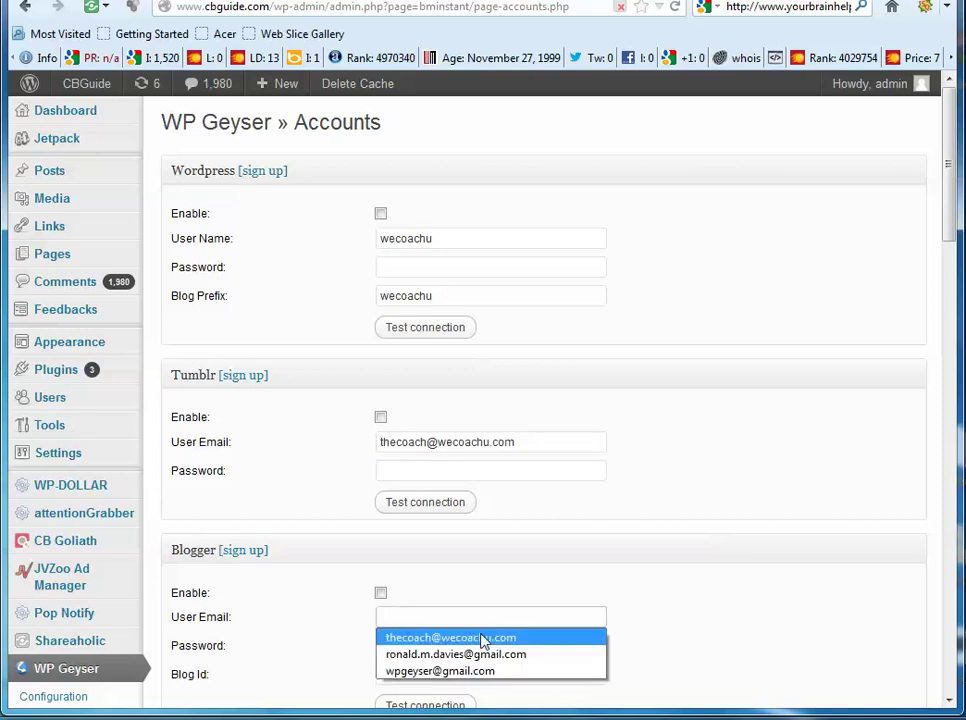
click(483, 638)
click(487, 672)
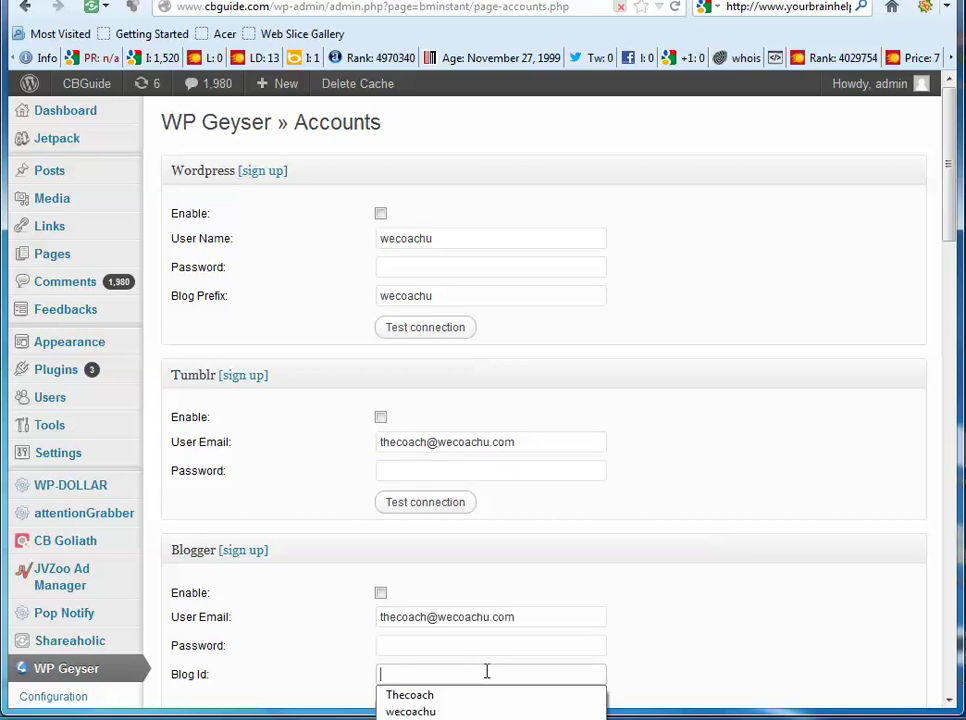
click(491, 711)
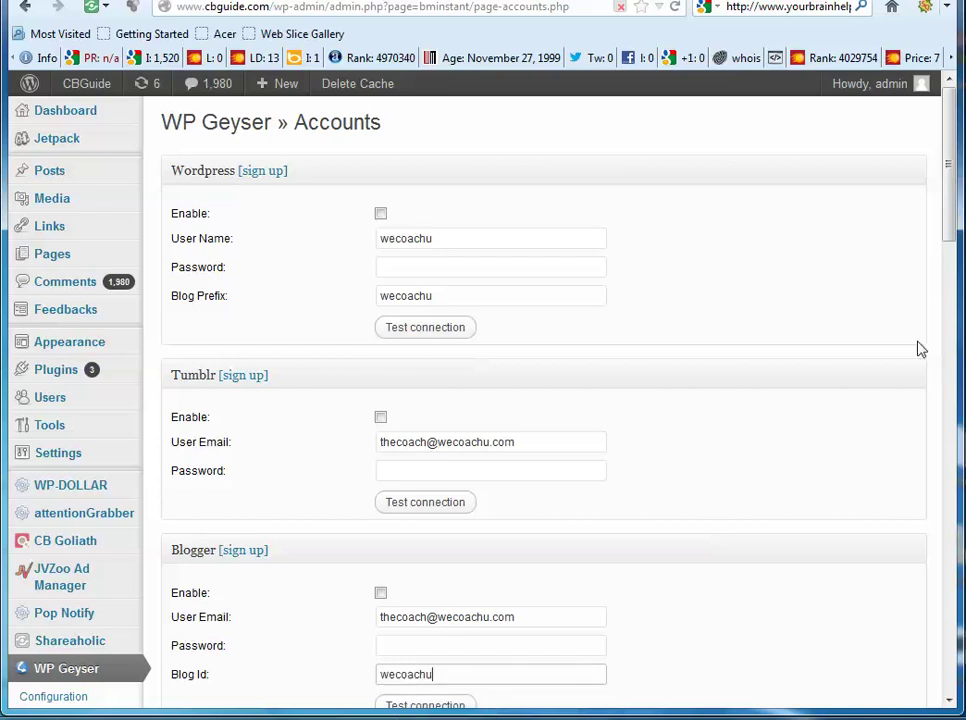
Enable the WordPress account and review the TypePad, LiveJournal and Posterous account sections.
click(380, 213)
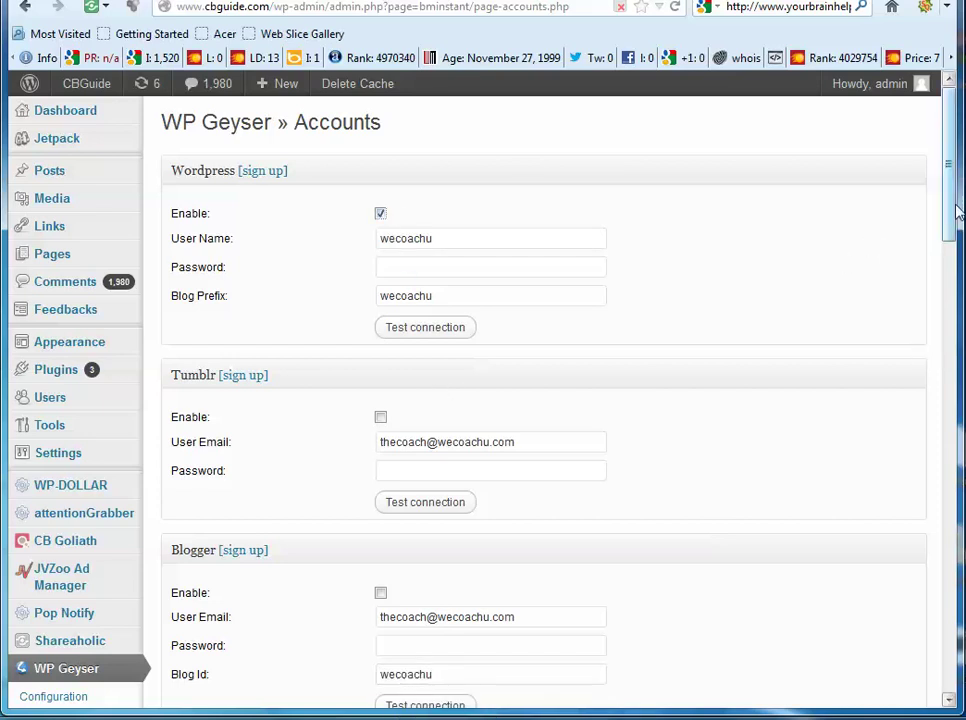
drag(955, 208, 955, 356)
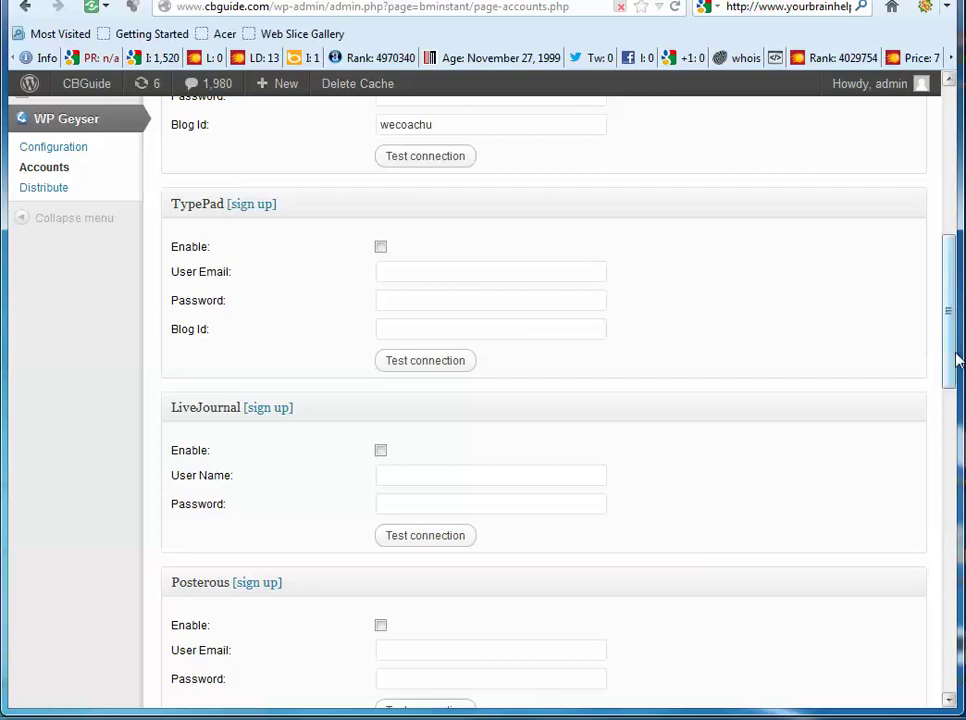
drag(950, 378, 880, 166)
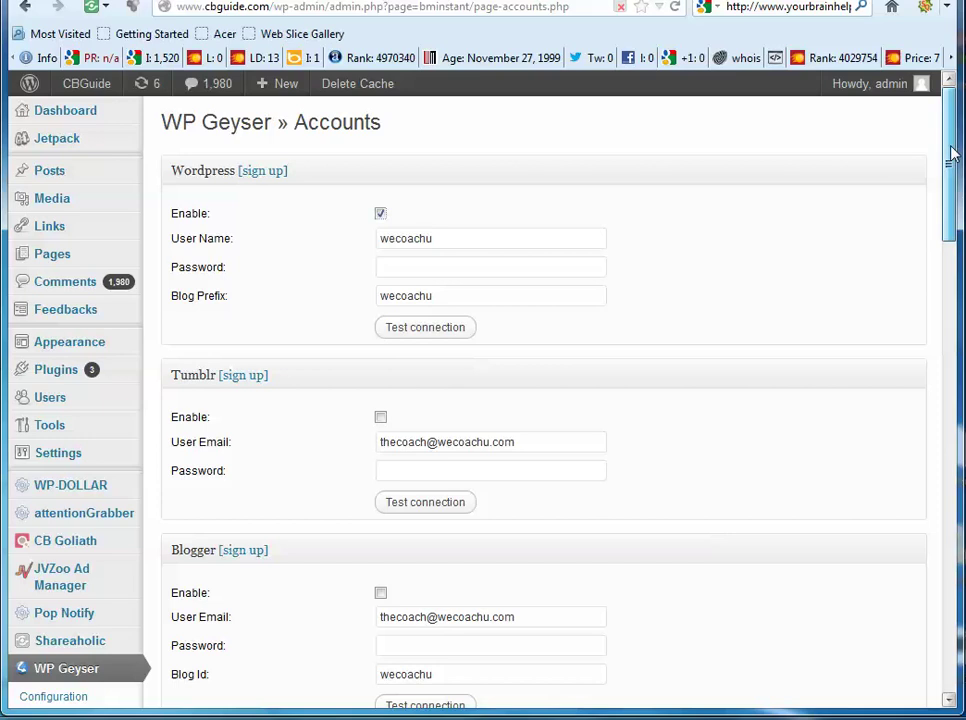
mouse_move(951, 151)
mouse_down()
mouse_move(951, 423)
mouse_move(918, 545)
mouse_move(911, 647)
mouse_move(934, 477)
mouse_move(955, 148)
mouse_up()
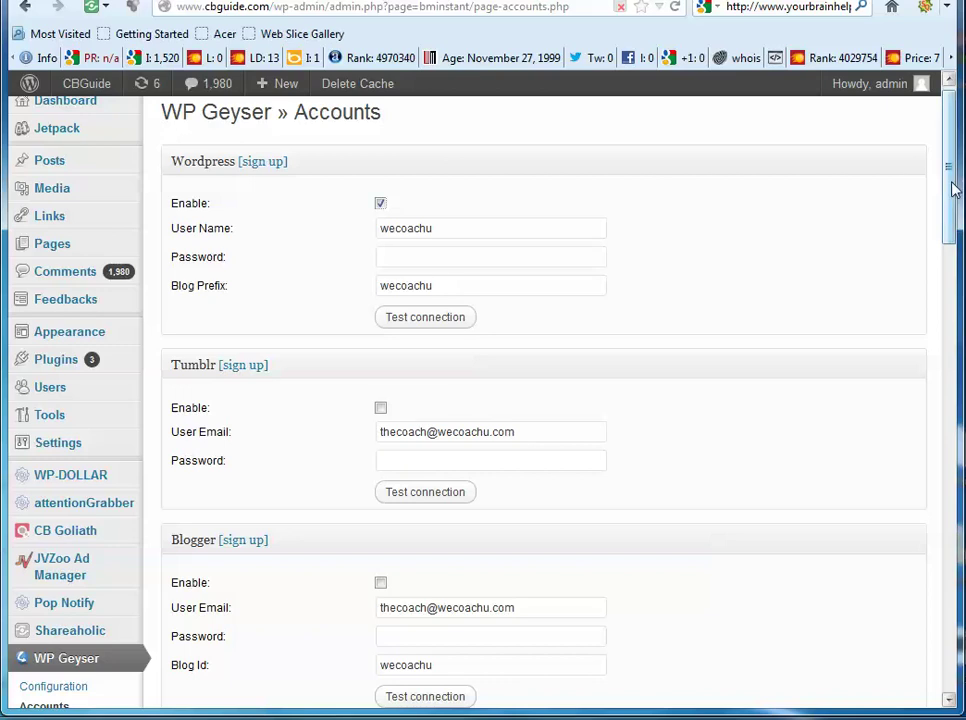
drag(953, 190, 948, 165)
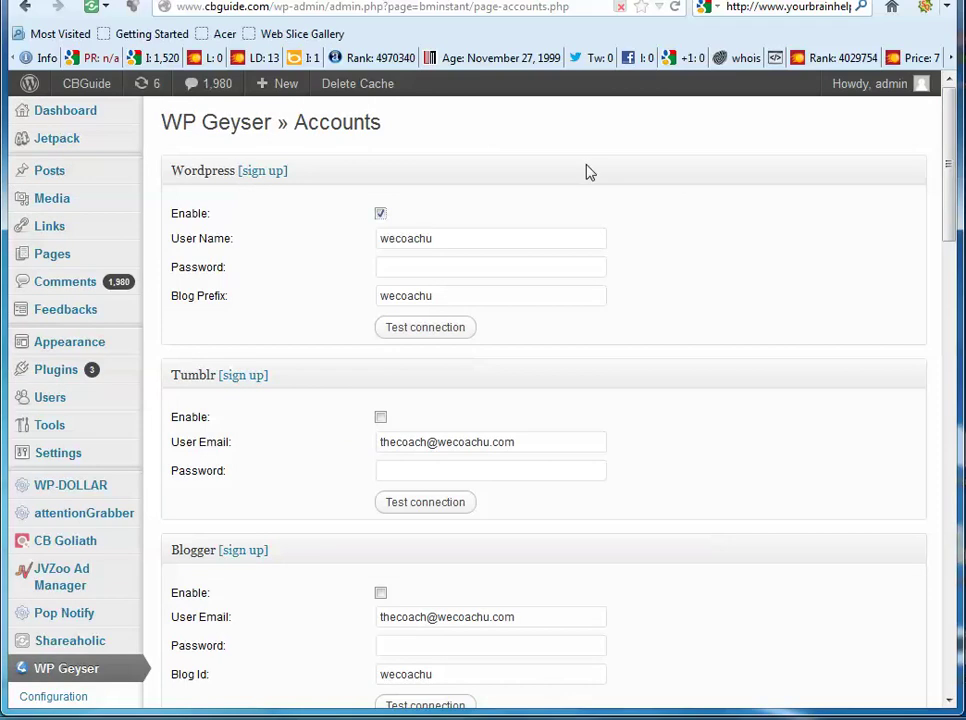